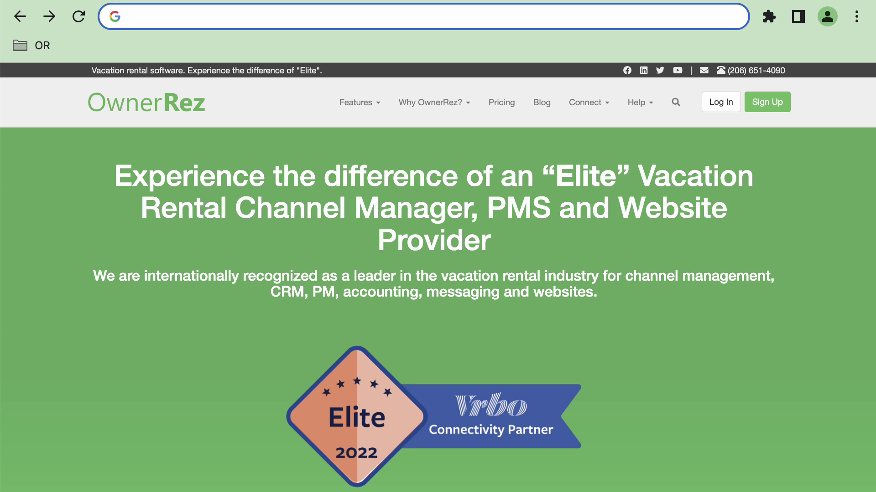
# Load the shenrent.com example rental site in the browser
pyautogui.write('shenrent')
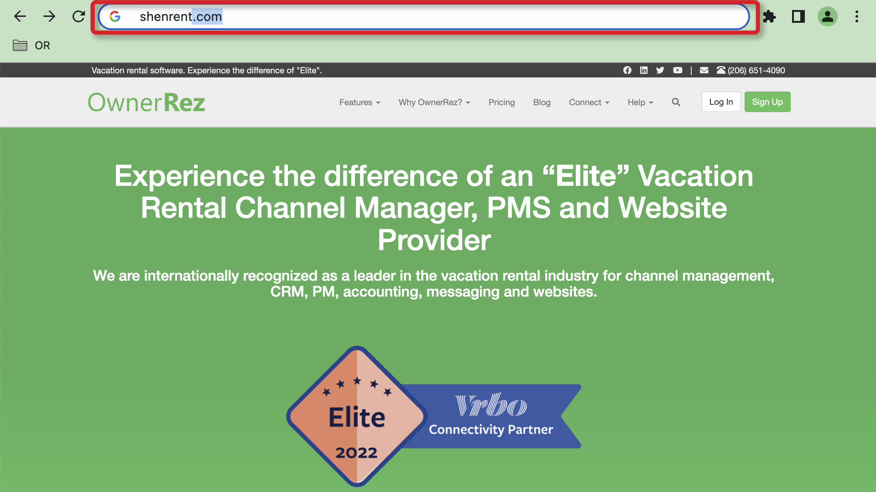
pyautogui.write('.com')
pyautogui.press('Return')
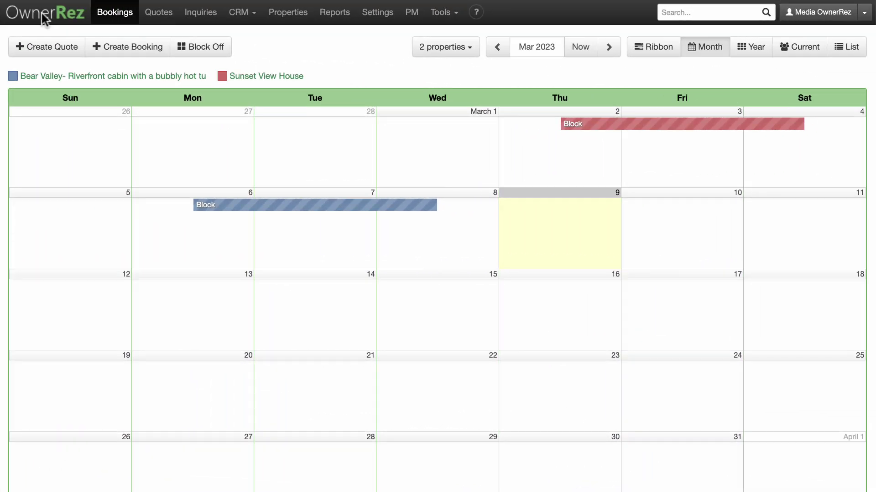
# Go to Settings > Hosted Websites and open the Hall Homes website
pyautogui.click(371, 14)
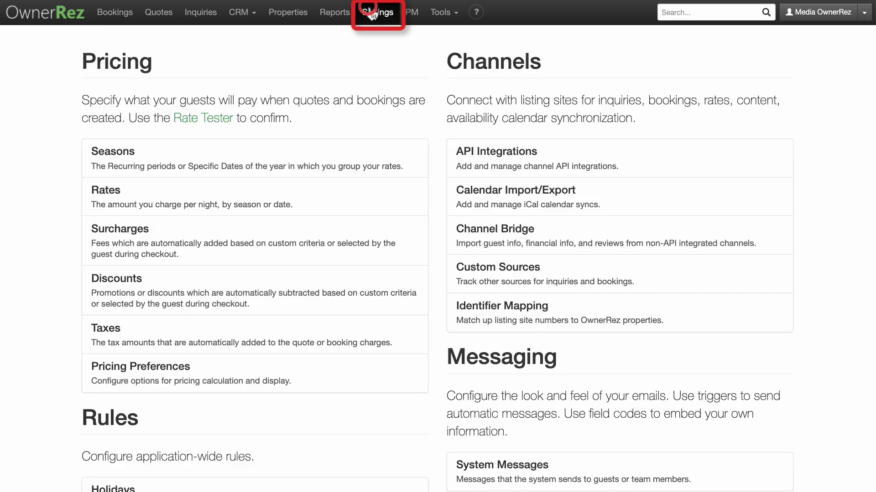
pyautogui.scroll(-9, 373, 17)
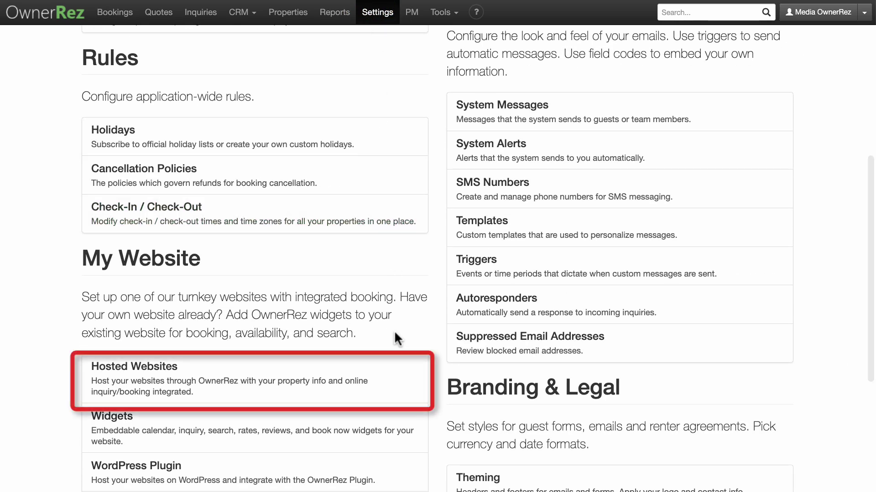
pyautogui.click(396, 371)
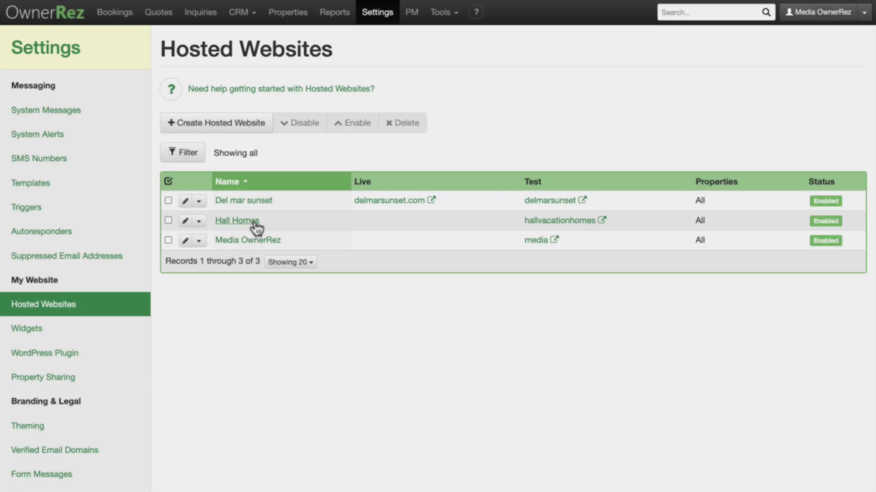
pyautogui.click(254, 222)
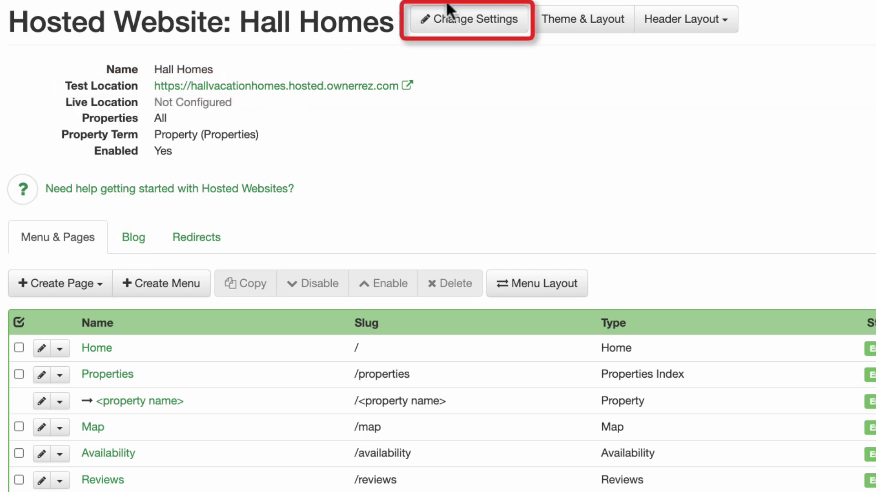
# Enter hallvacationhomes.com as the Hall Homes live location in its settings and save
pyautogui.click(449, 21)
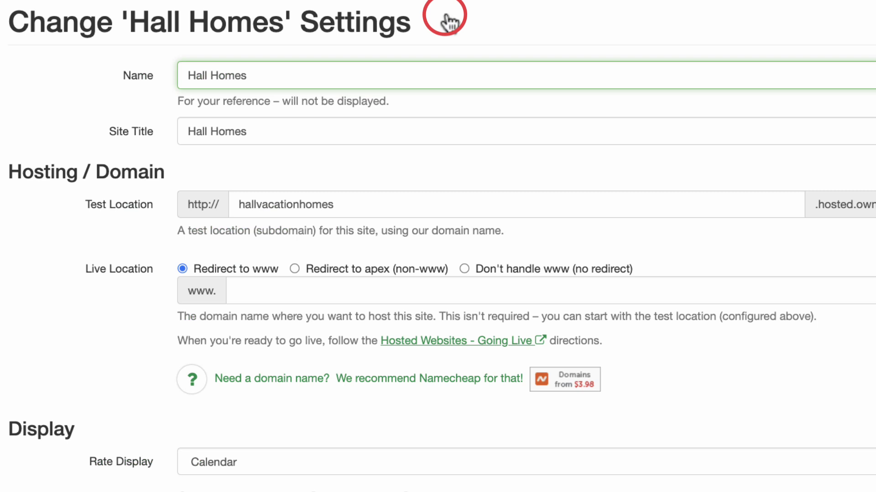
pyautogui.click(374, 292)
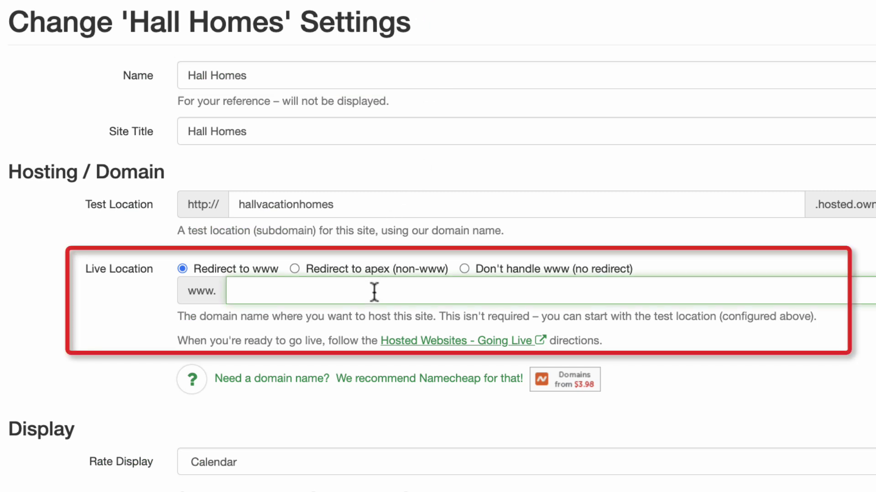
pyautogui.write('hallvacation')
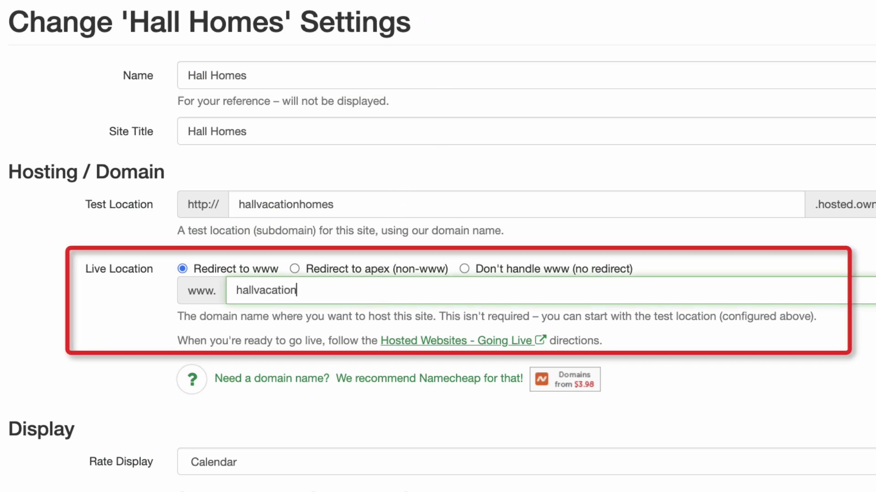
pyautogui.write('homes.com')
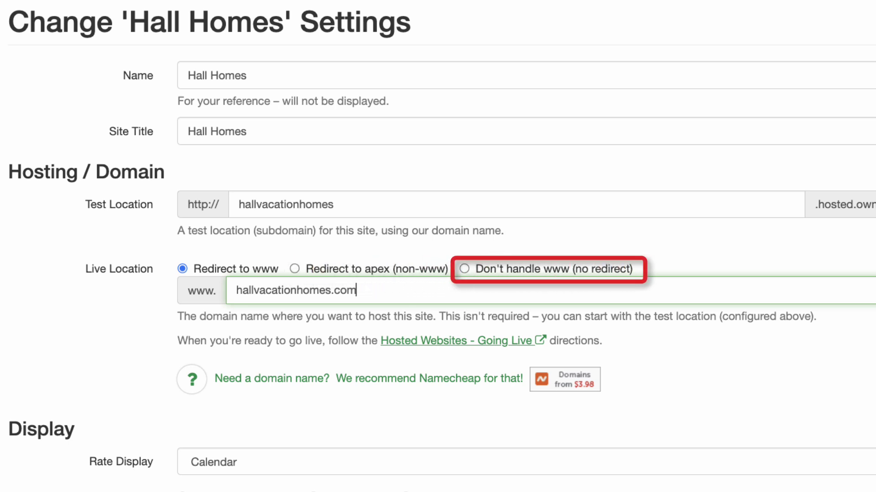
pyautogui.scroll(-2, 517, 255)
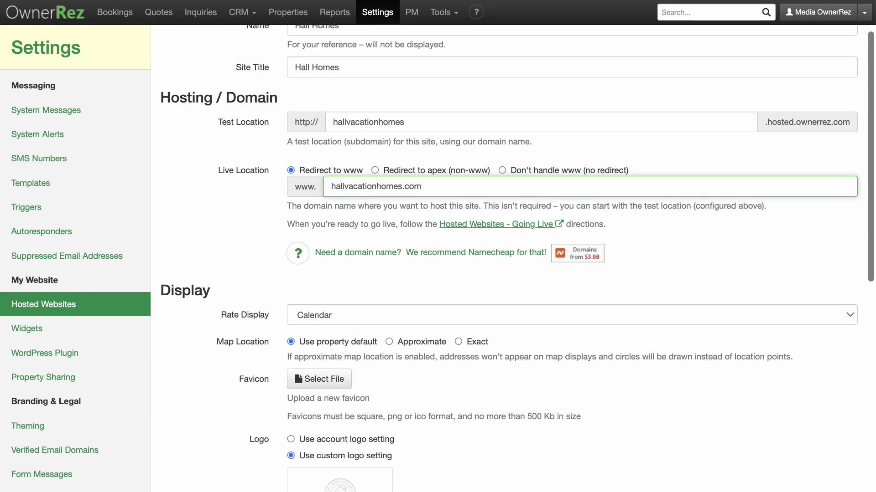
pyautogui.scroll(-10, 517, 256)
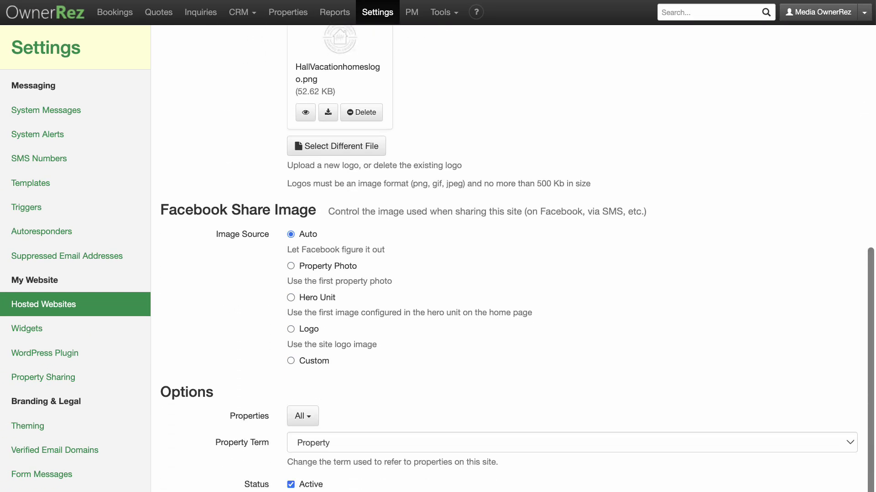
pyautogui.scroll(-2, 517, 256)
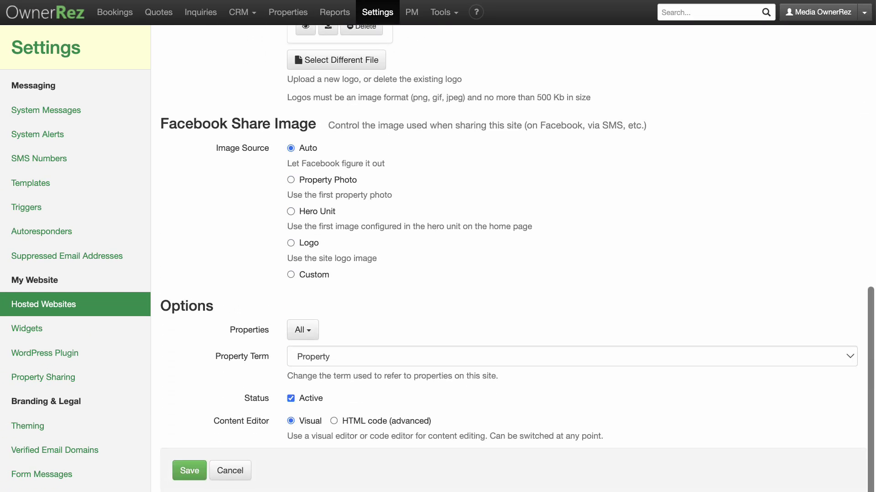
pyautogui.click(201, 474)
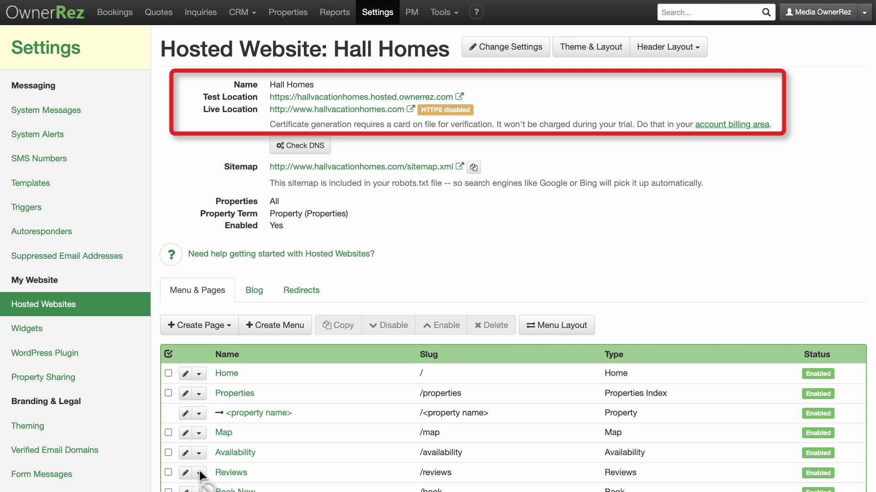
# Run a DNS check showing no entries for hallvacationhomes.com, then close the results
pyautogui.click(319, 147)
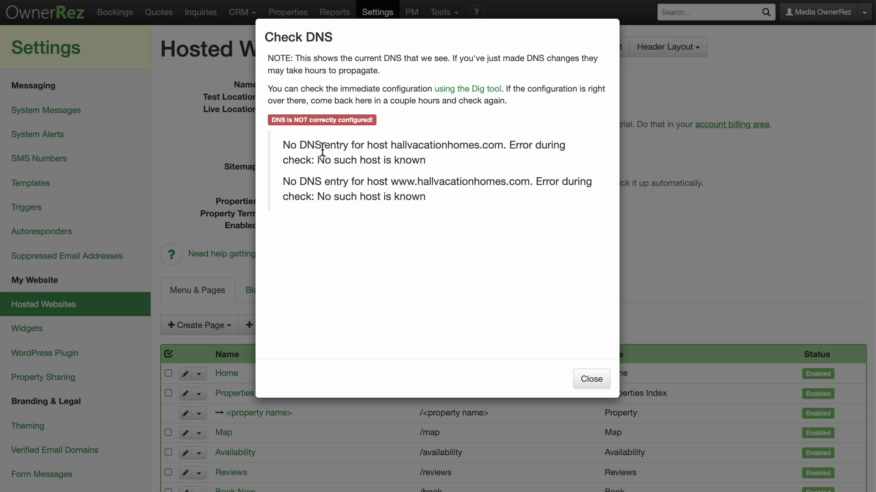
pyautogui.click(588, 384)
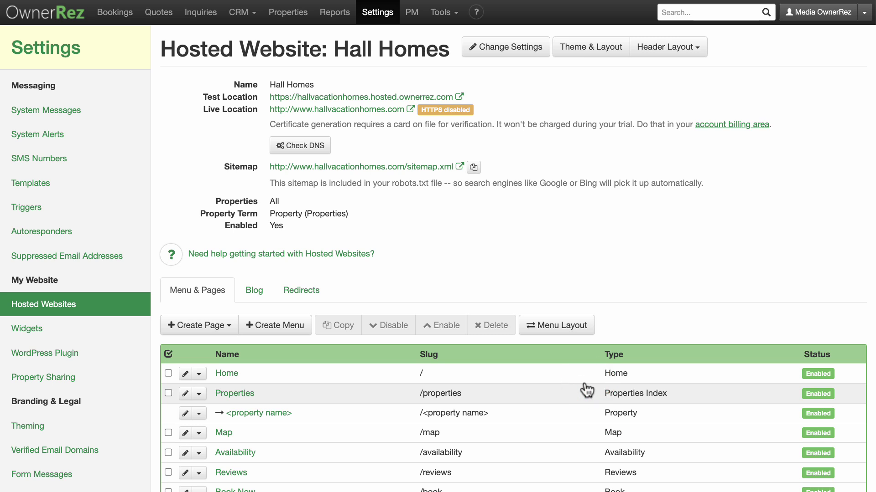
# Open the Hosted Websites - Going Live article and select the A-record IP 52.201.23.5
pyautogui.click(539, 47)
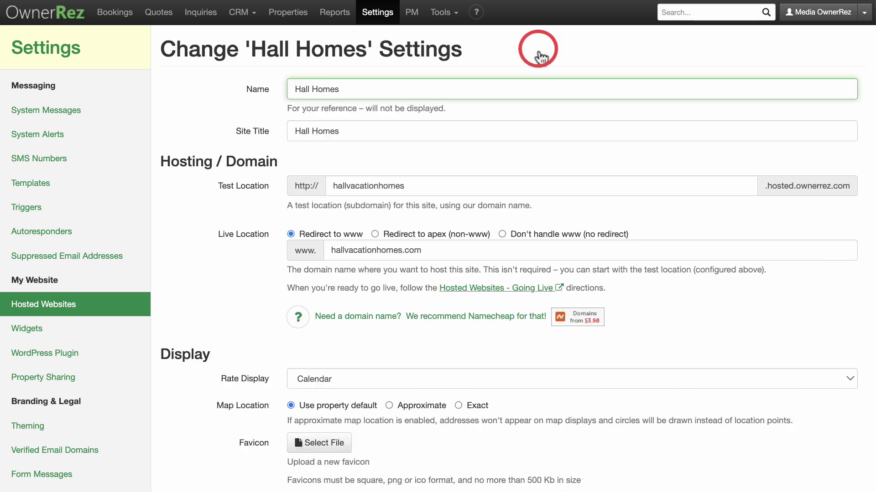
pyautogui.click(528, 287)
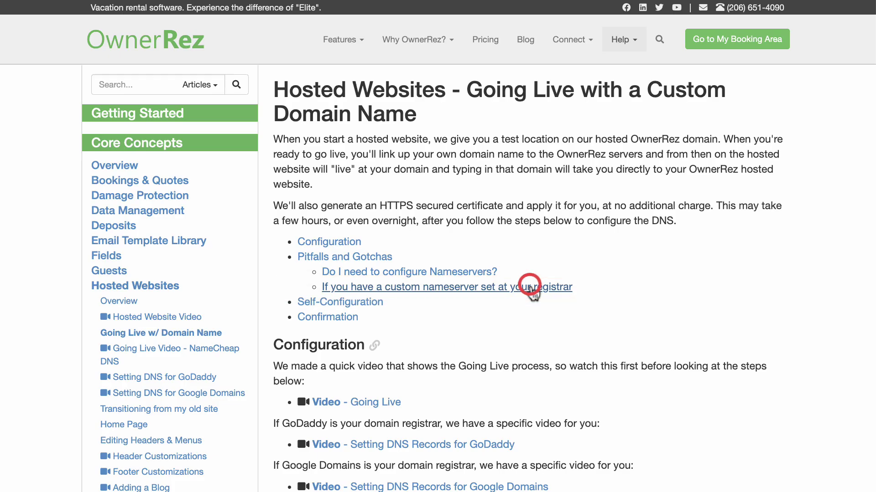
pyautogui.scroll(-1, 530, 288)
pyautogui.scroll(-10, 530, 287)
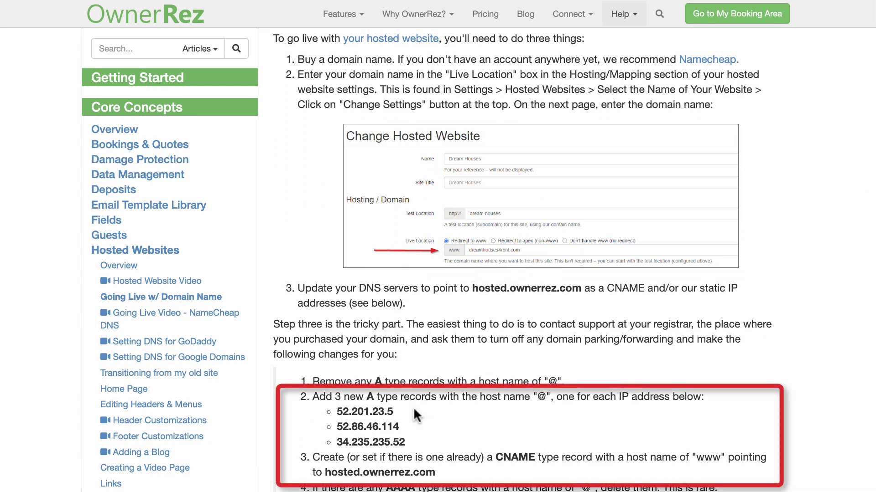
pyautogui.moveTo(393, 412); pyautogui.dragTo(337, 415)
pyautogui.hotkey('ctrl', 'c')
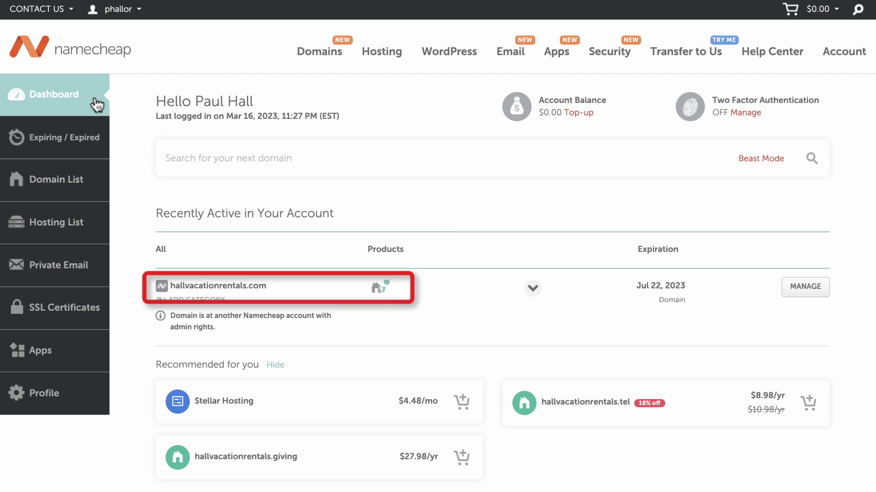
# In hallvacationrentals.com's Advanced DNS, add an A record with host @ pointing to 52.201.23.5
pyautogui.click(791, 289)
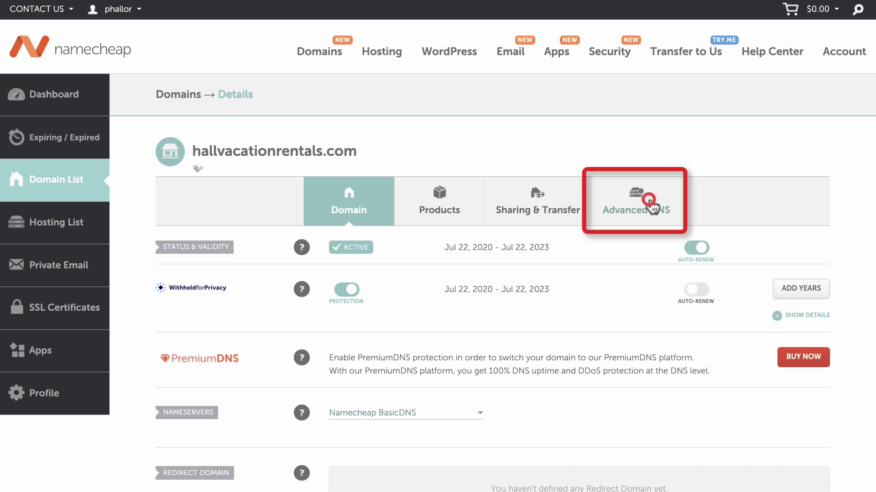
pyautogui.click(649, 201)
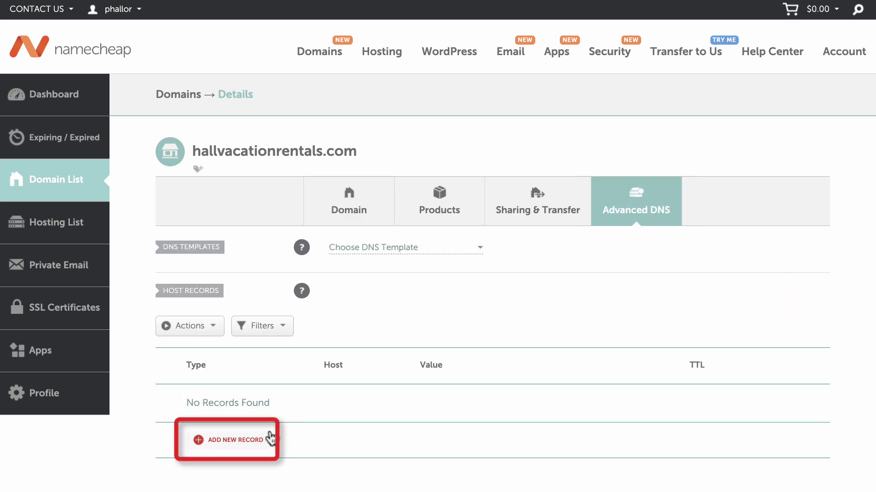
pyautogui.click(255, 441)
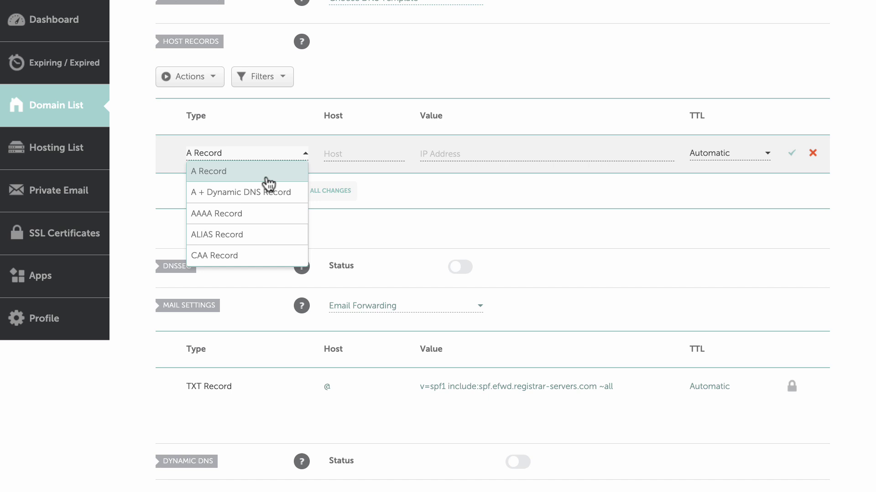
pyautogui.click(266, 172)
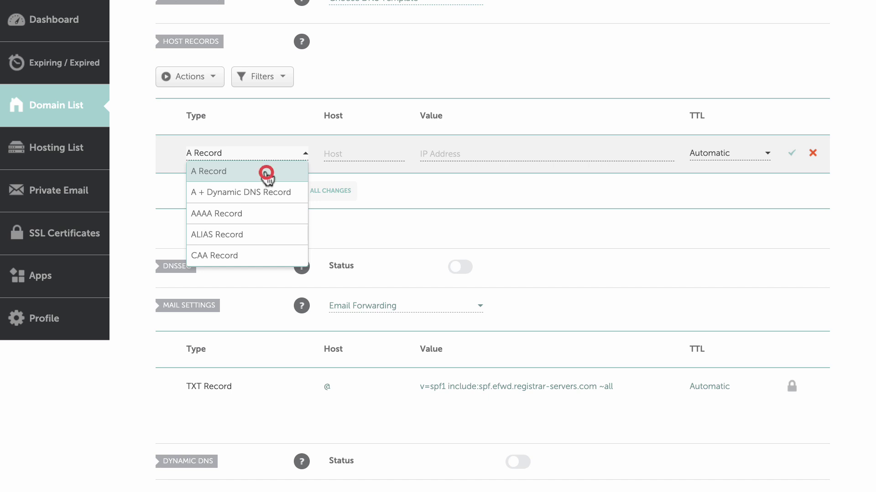
pyautogui.click(333, 150)
pyautogui.write('@')
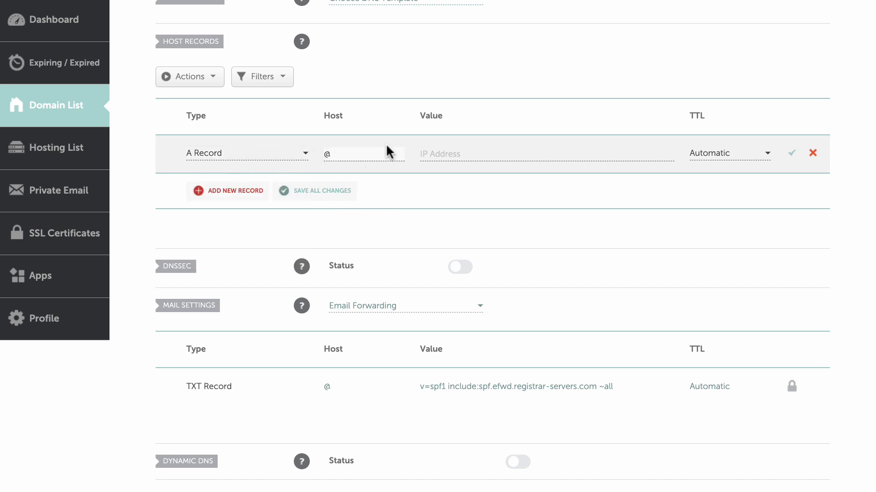
pyautogui.click(424, 151)
pyautogui.hotkey('ctrl', 'v')
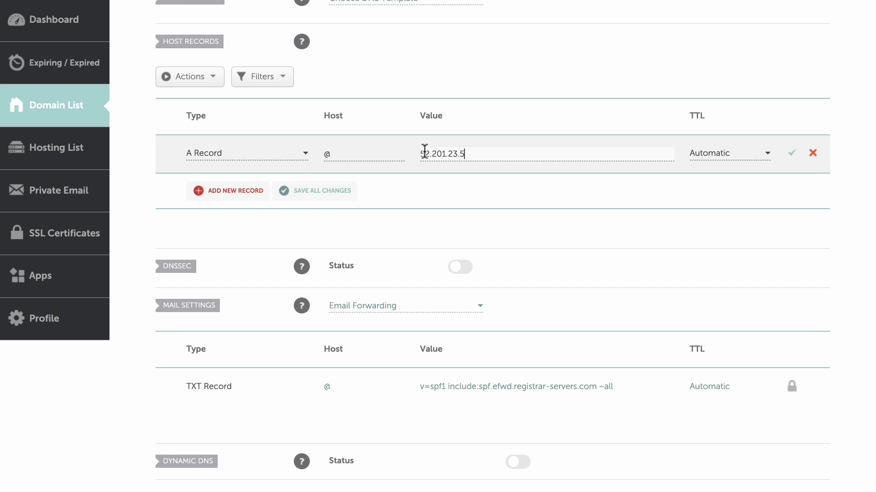
pyautogui.click(792, 155)
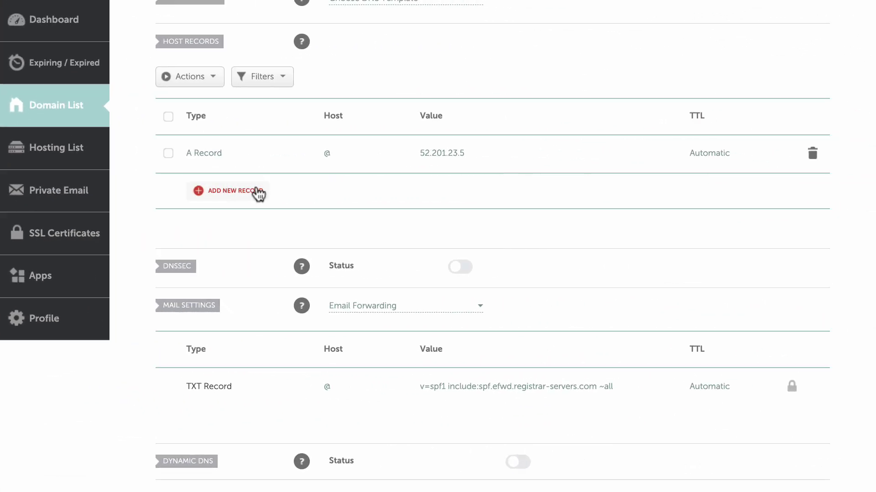
# Add a second @ A record pointing to 52.86.46.114
pyautogui.click(256, 191)
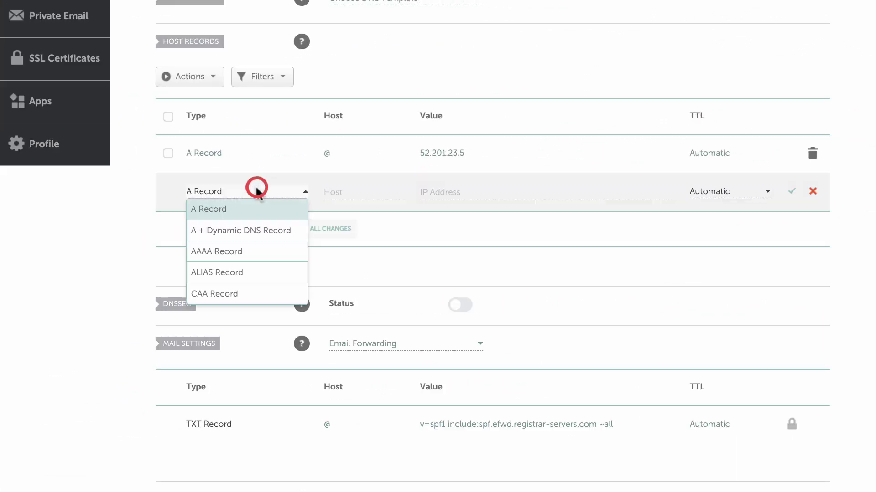
pyautogui.click(264, 214)
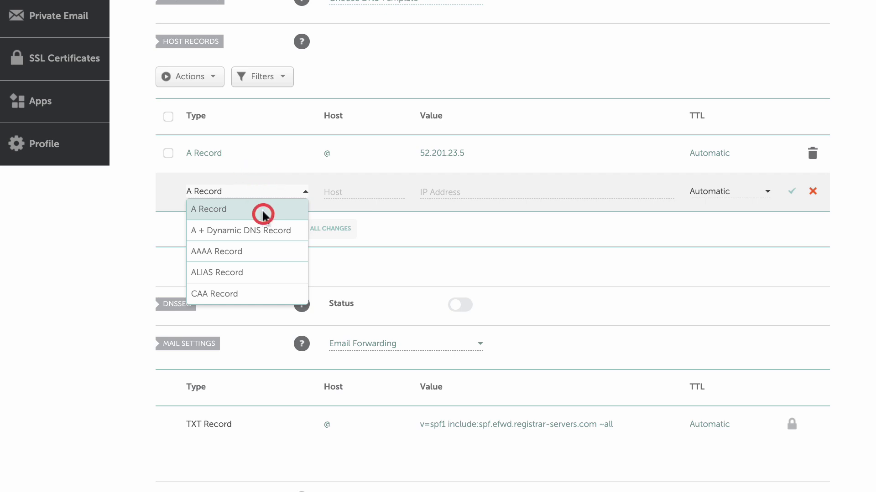
pyautogui.click(332, 193)
pyautogui.click(368, 224)
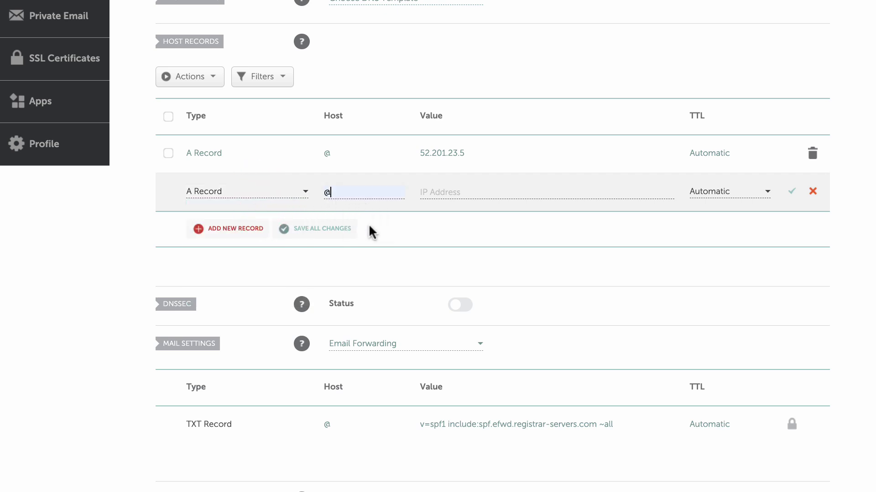
pyautogui.click(423, 192)
pyautogui.press('Down')
pyautogui.press('Down')
pyautogui.press('Return')
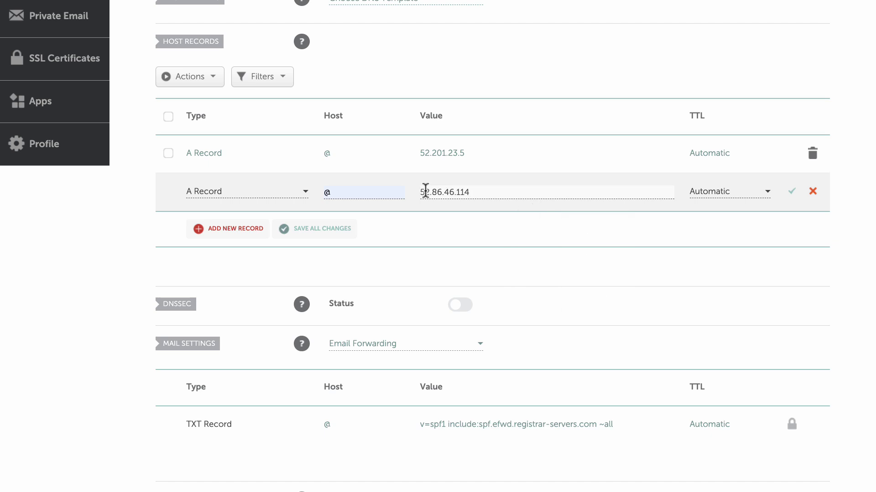
pyautogui.click(793, 192)
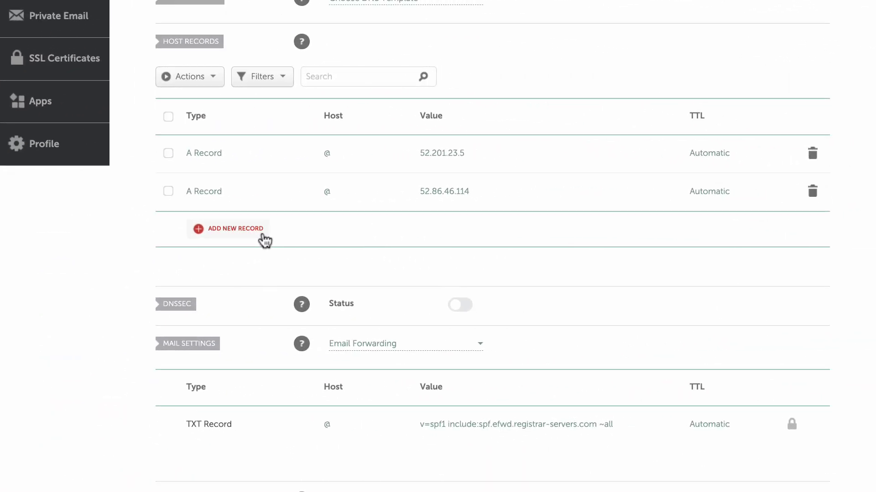
# Add a third @ A record pointing to 34.235.235.52
pyautogui.click(263, 235)
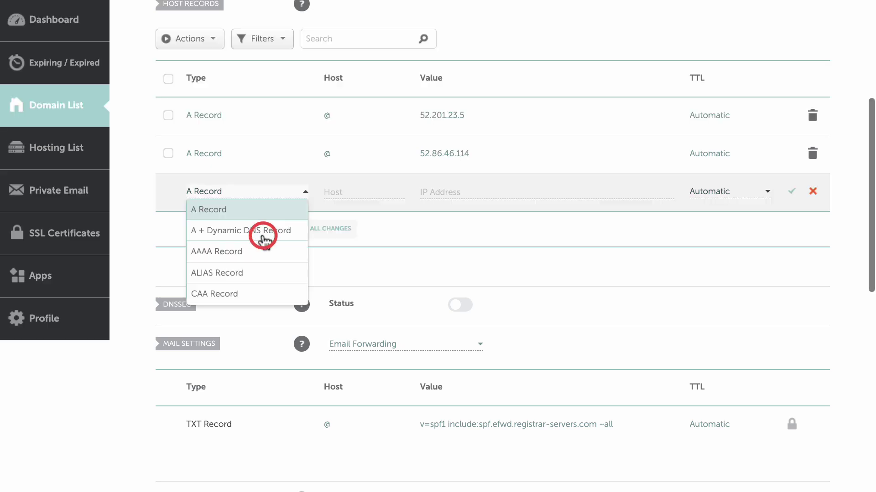
pyautogui.click(246, 213)
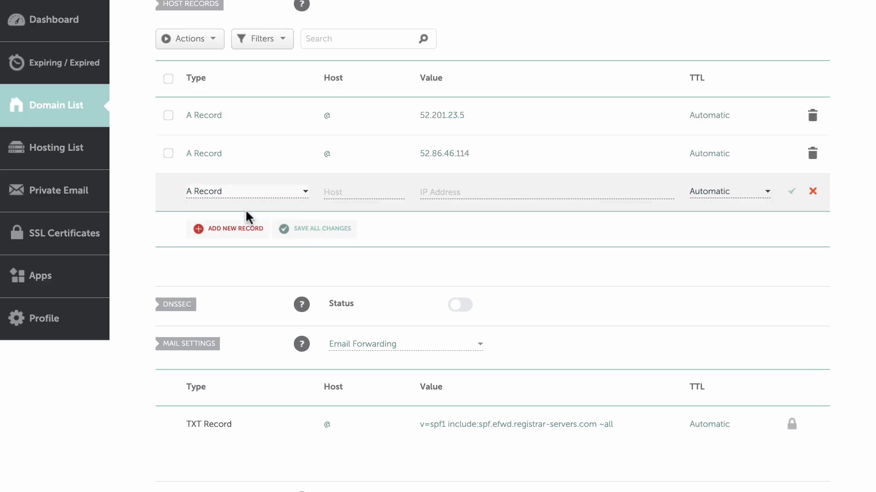
pyautogui.click(332, 197)
pyautogui.click(363, 229)
pyautogui.click(426, 192)
pyautogui.press('Down')
pyautogui.press('Down')
pyautogui.press('Down')
pyautogui.press('Return')
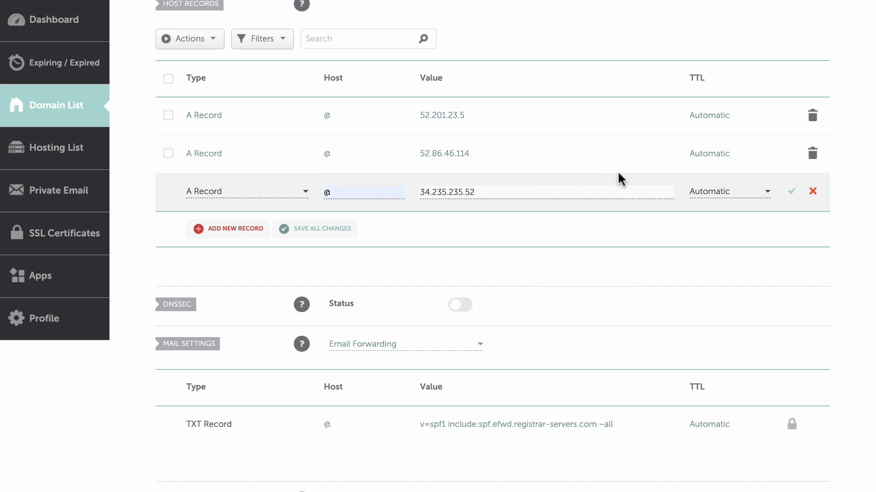
pyautogui.click(792, 193)
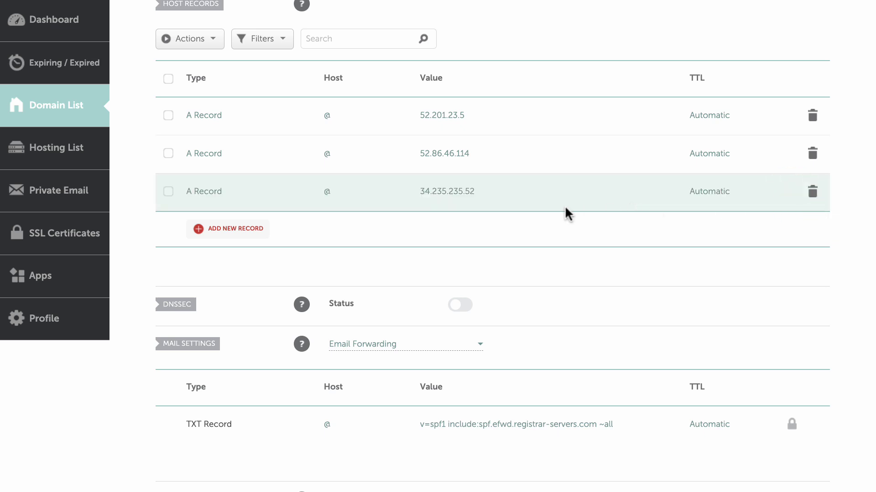
# Save a new CNAME record with host www and target hosted.ownerrez.com
pyautogui.click(240, 231)
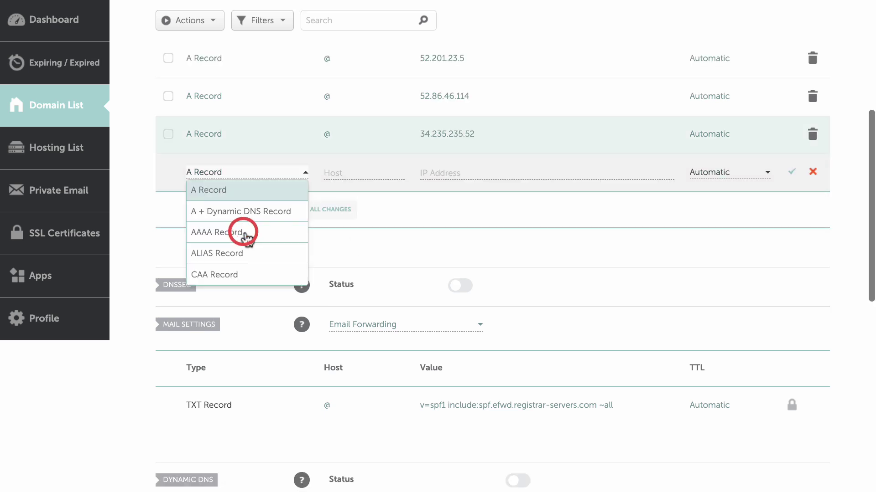
pyautogui.scroll(-3, 248, 238)
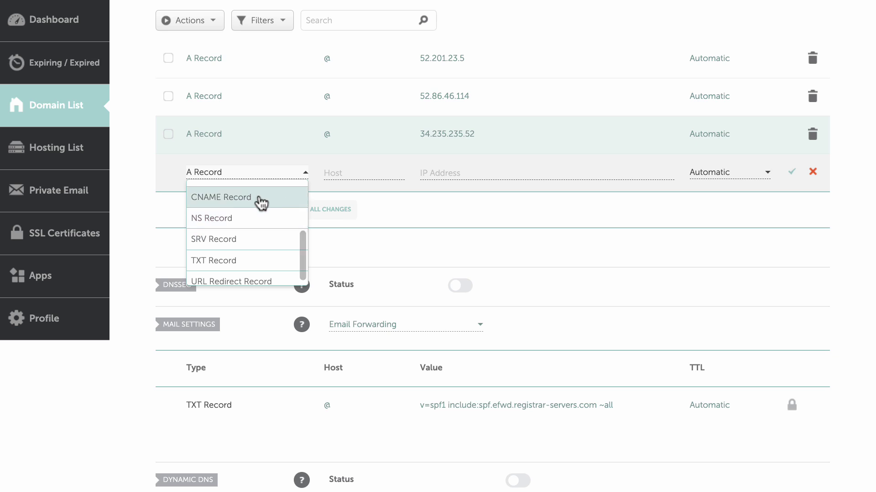
pyautogui.click(259, 198)
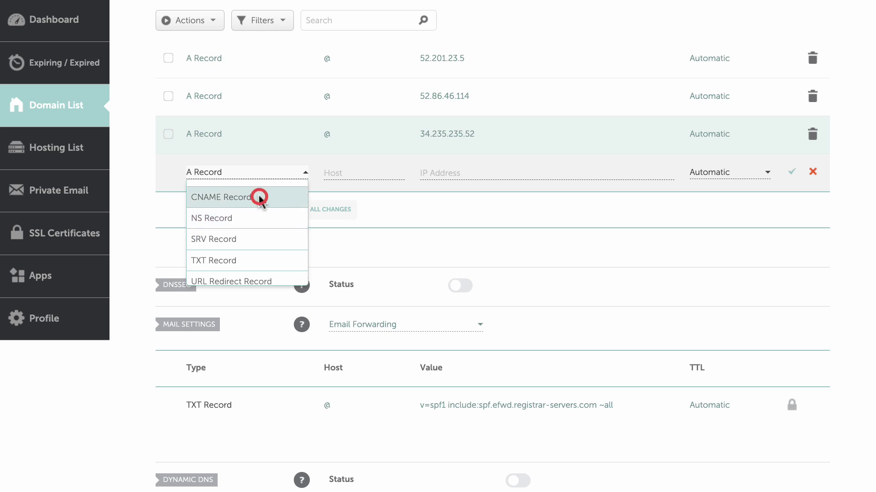
pyautogui.click(328, 173)
pyautogui.write('www')
pyautogui.click(425, 173)
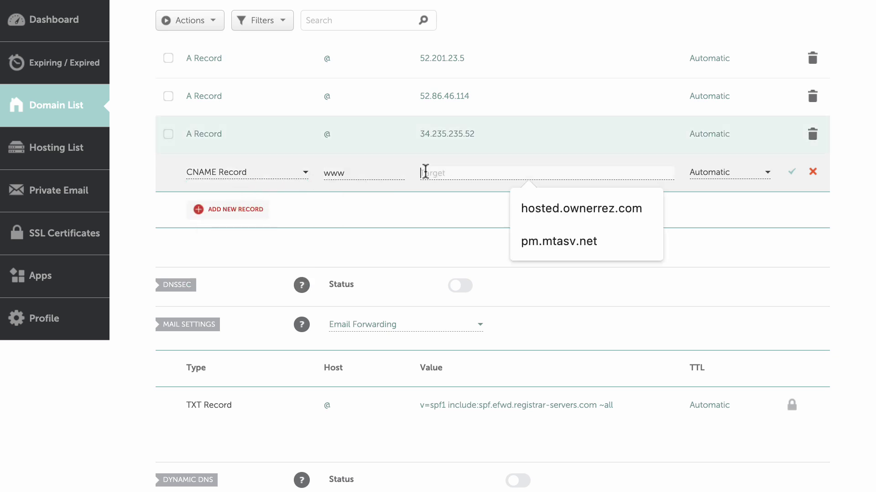
pyautogui.write('hosted.')
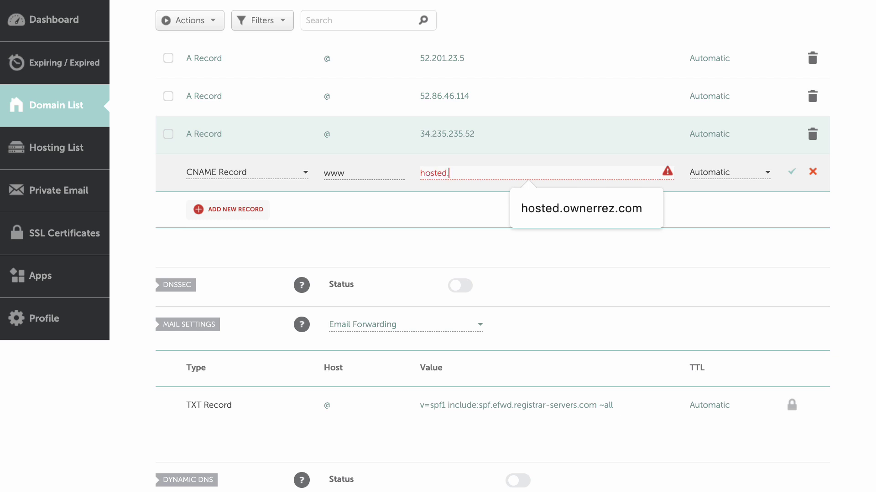
pyautogui.write('ownerrez.com')
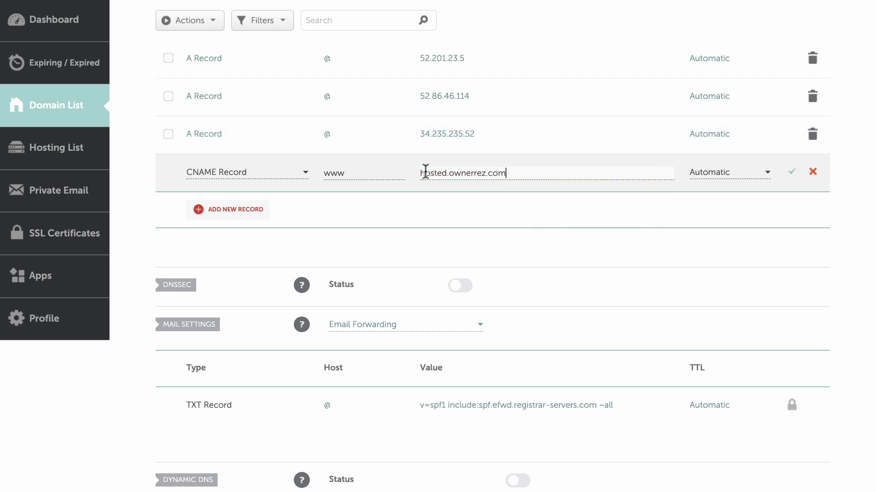
pyautogui.click(791, 176)
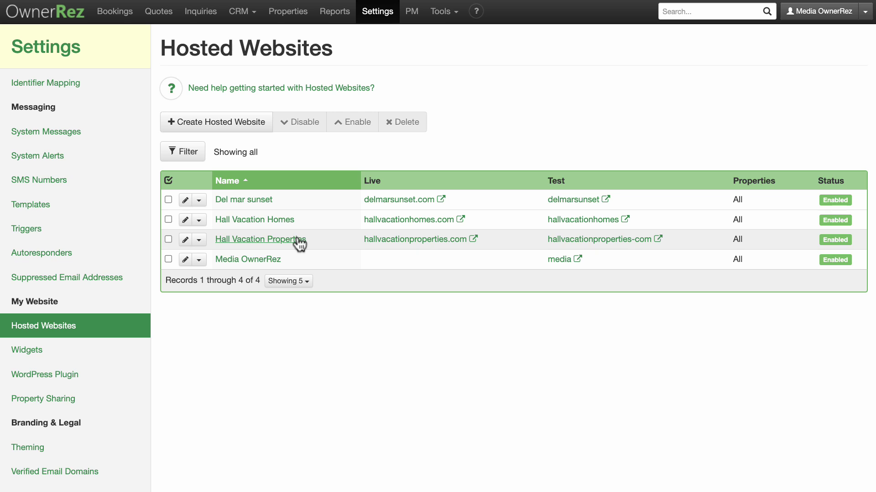
# Open Hall Vacation Properties and run a DNS check, which reports the configuration correct
pyautogui.click(300, 243)
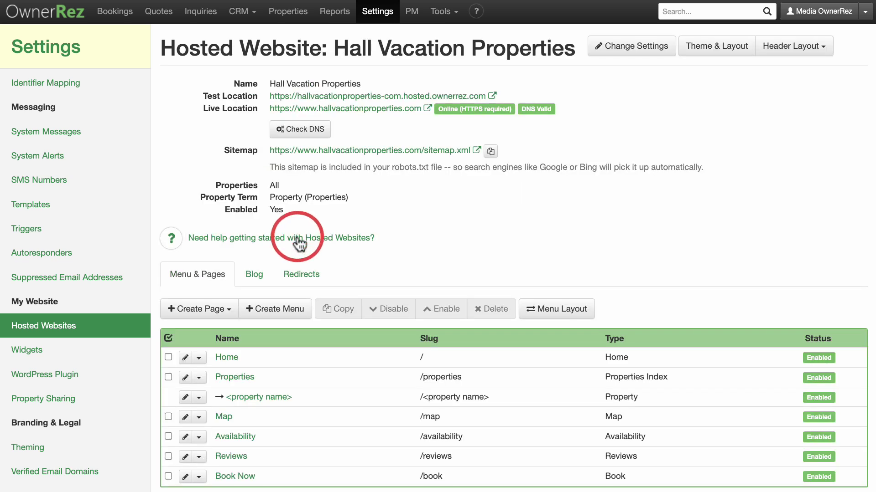
pyautogui.click(307, 136)
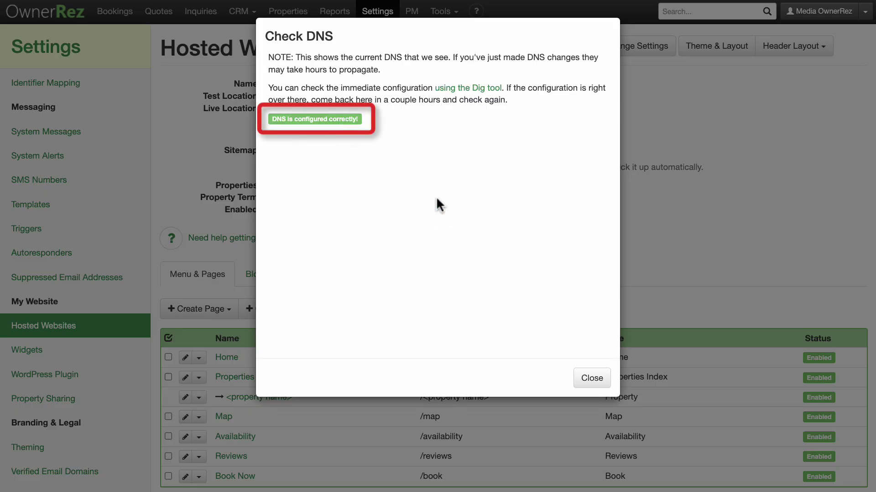
pyautogui.click(589, 376)
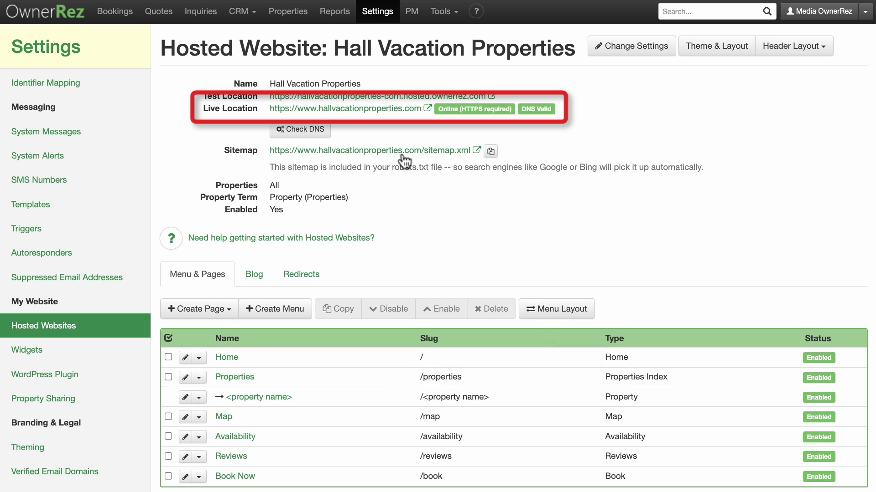
pyautogui.click(378, 111)
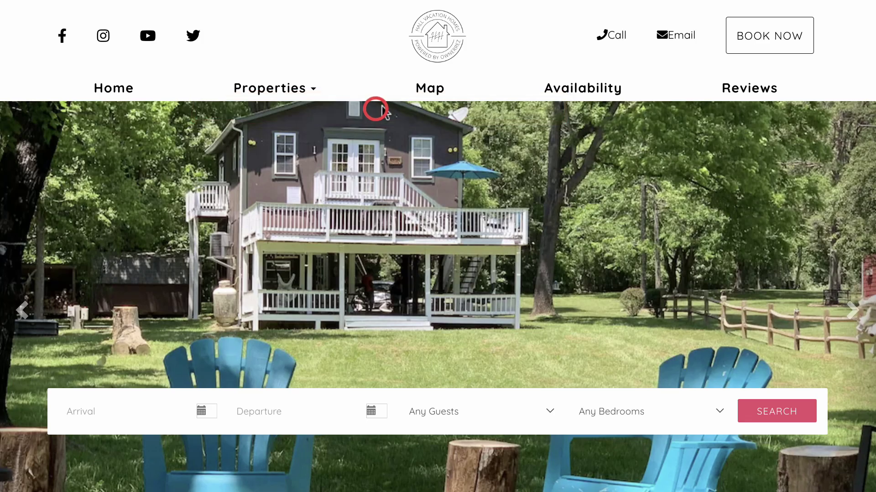